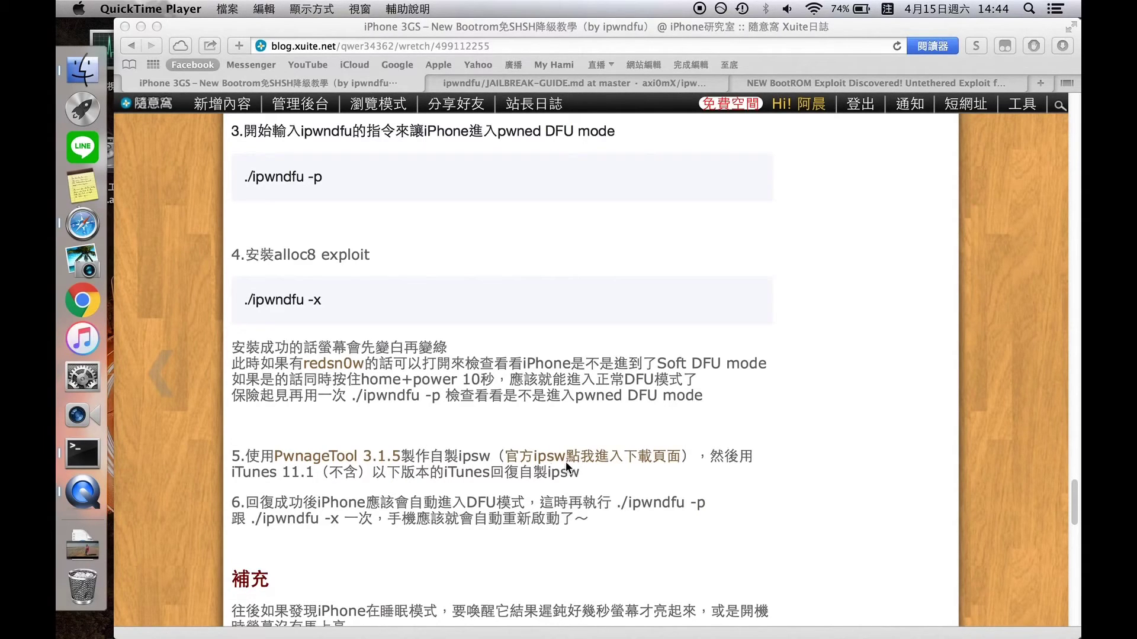
Launch PwnageTool.app from its disk image, allow the downloaded app to open, and dismiss the iTunes version warning
{"action": "left_click", "coordinate": [663, 457]}
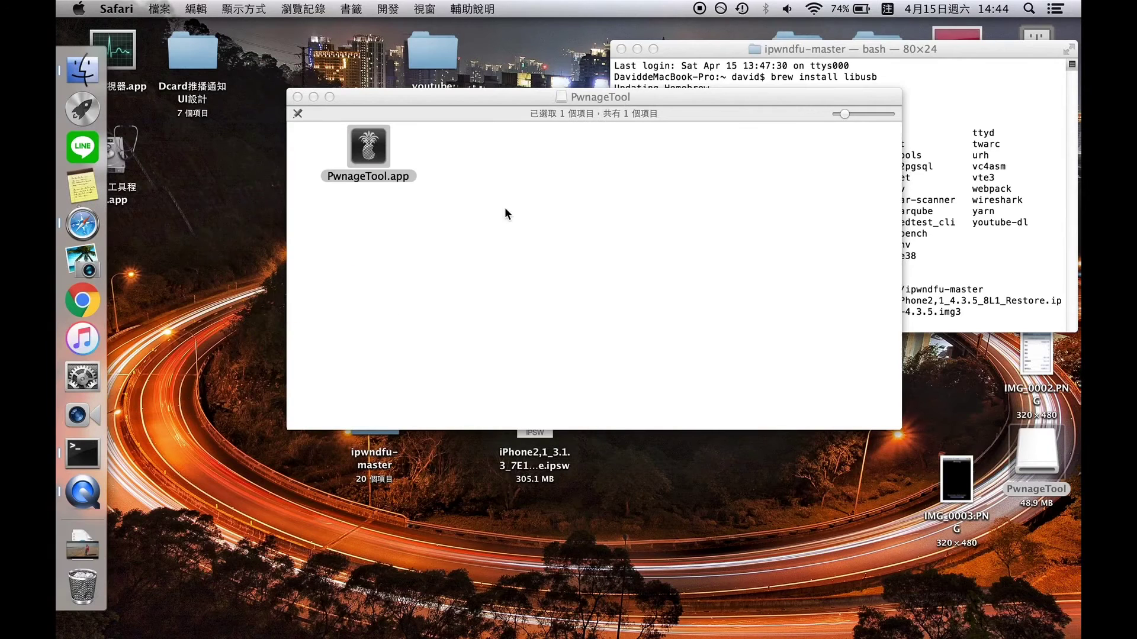
{"action": "left_click", "coordinate": [385, 176]}
{"action": "double_click", "coordinate": [368, 140]}
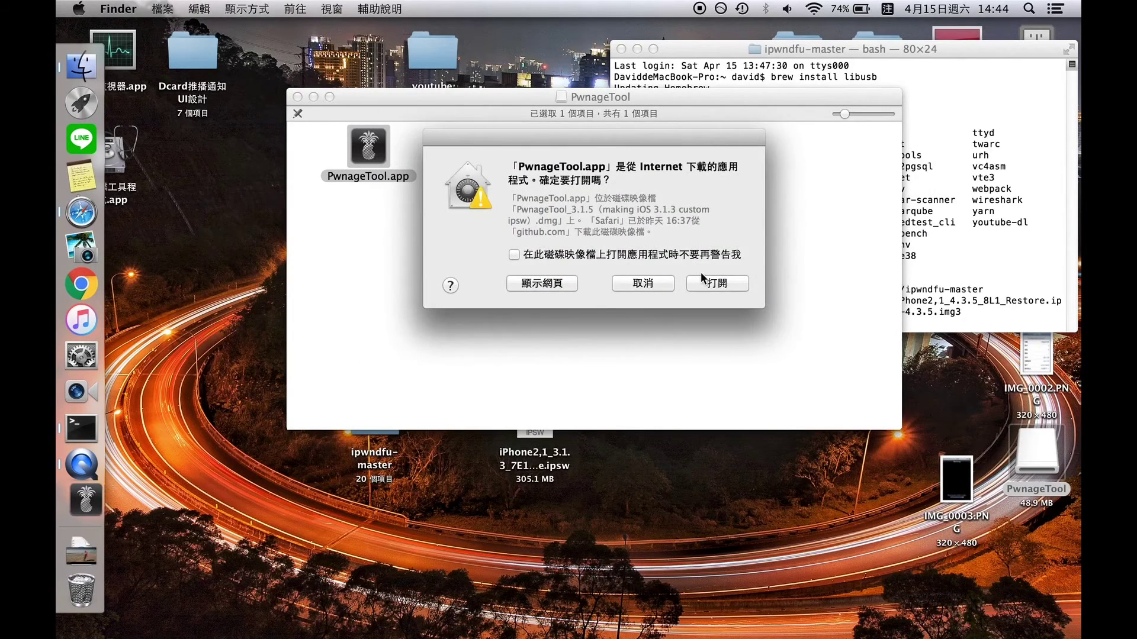
{"action": "left_click", "coordinate": [704, 288]}
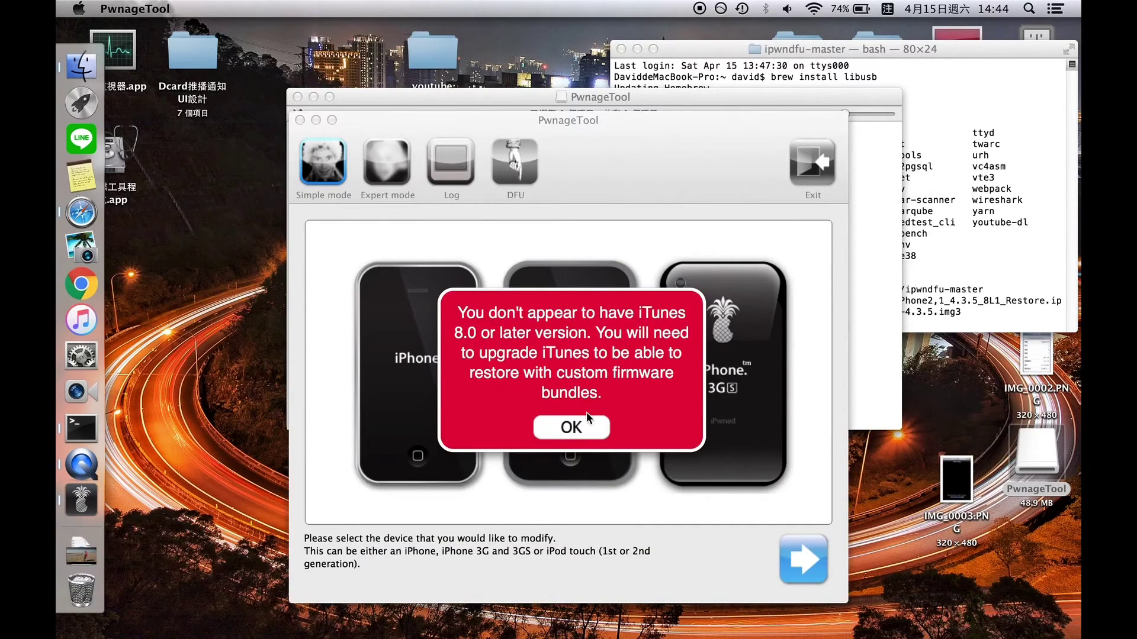
{"action": "left_click", "coordinate": [576, 429]}
{"action": "left_click", "coordinate": [579, 437]}
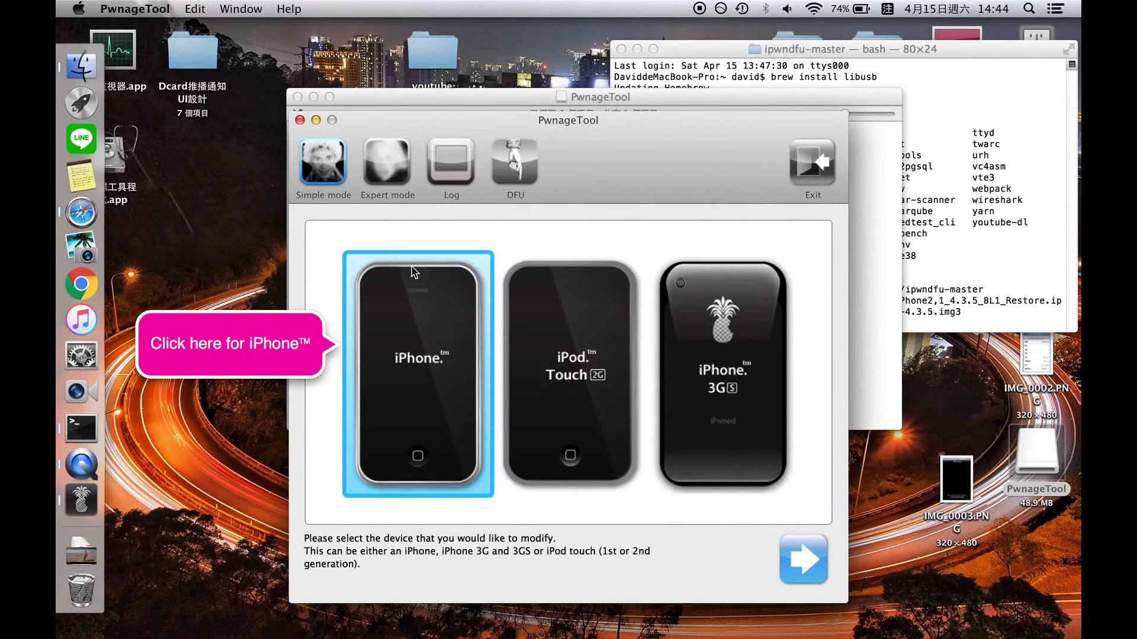
Choose Expert mode with the iPhone 3G(S) as the device to modify and continue to firmware selection
{"action": "left_click", "coordinate": [401, 165]}
{"action": "left_click", "coordinate": [705, 362]}
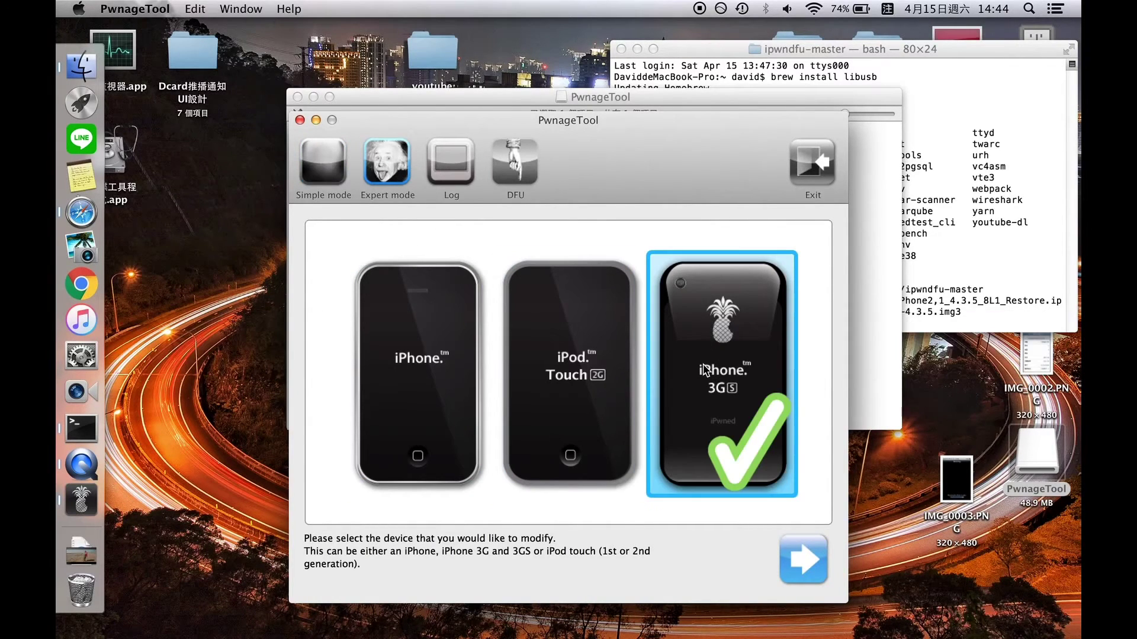
{"action": "left_click", "coordinate": [807, 565]}
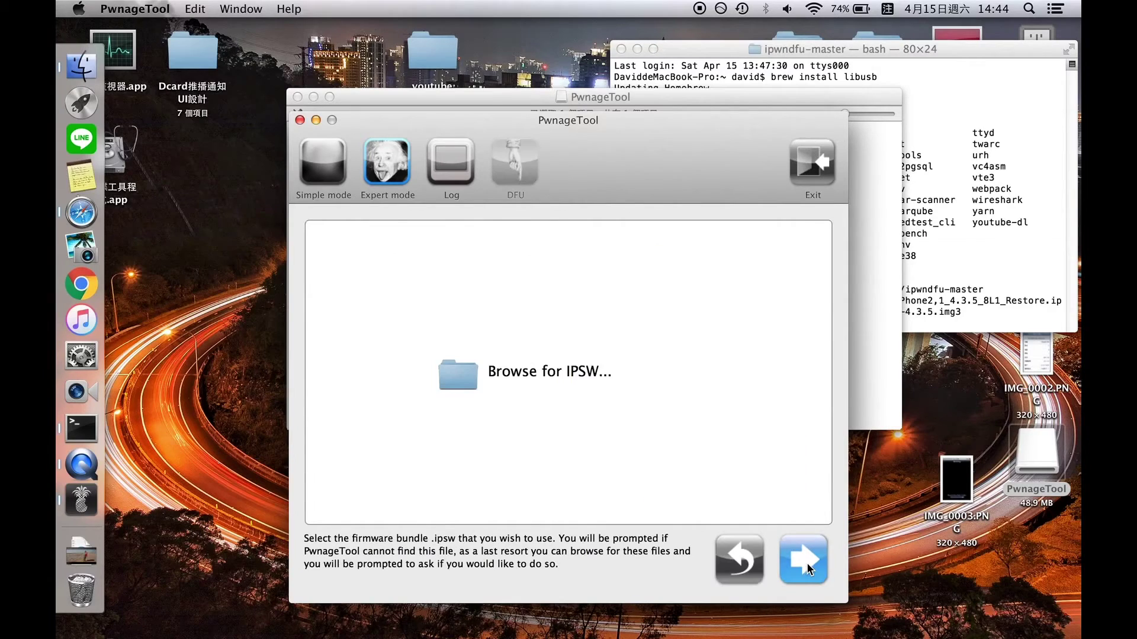
Load iPhone2,1_3.1.3_7E18_Restore.ipsw from the desktop as the iPhone 3G(S) firmware bundle
{"action": "left_click", "coordinate": [466, 379]}
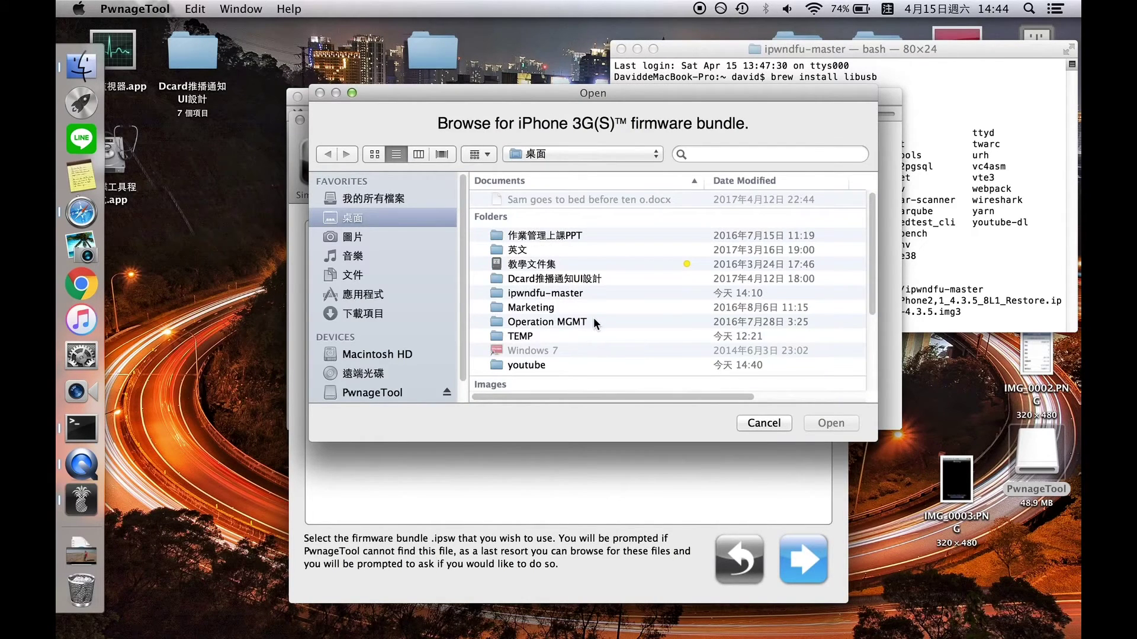
{"action": "scroll", "coordinate": [593, 317], "scroll_direction": "down", "scroll_amount": 5}
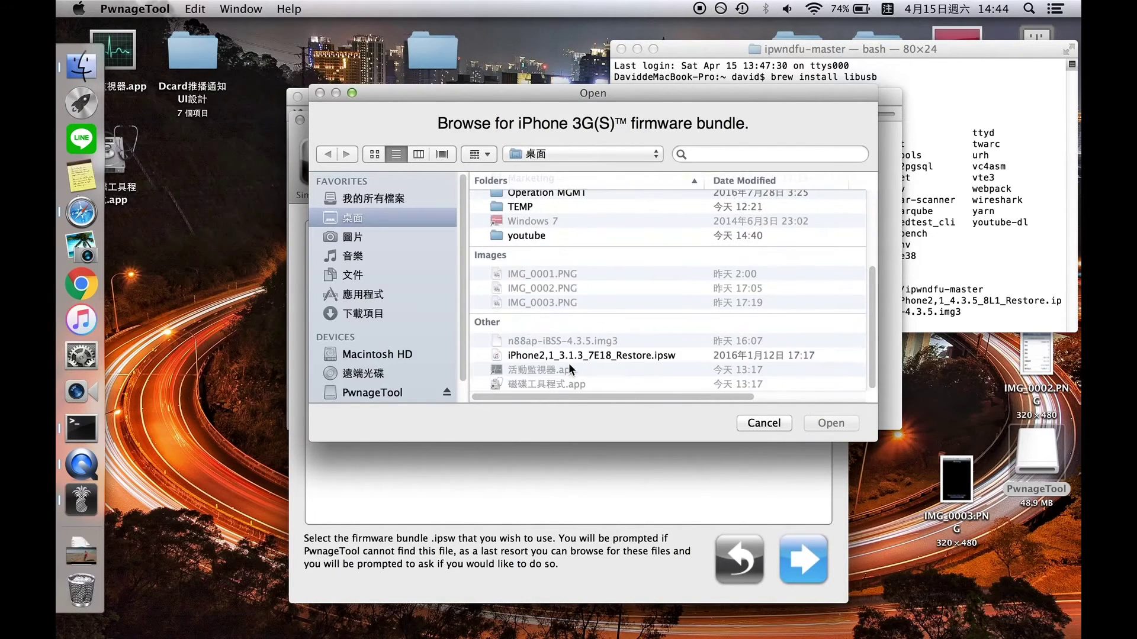
{"action": "left_click", "coordinate": [567, 356]}
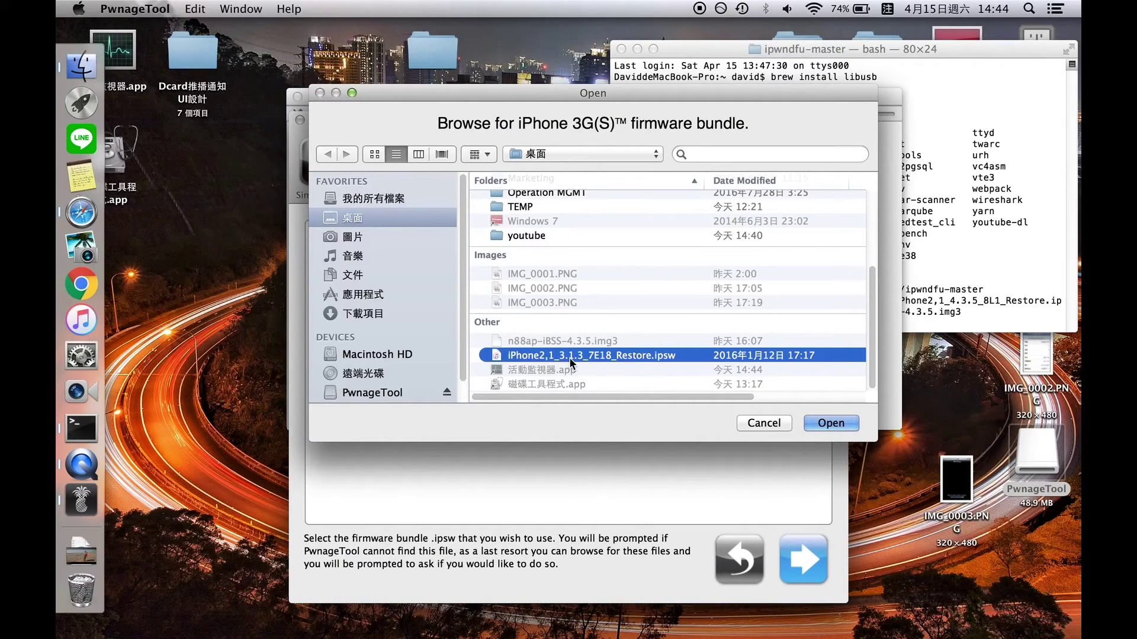
{"action": "left_click", "coordinate": [826, 424]}
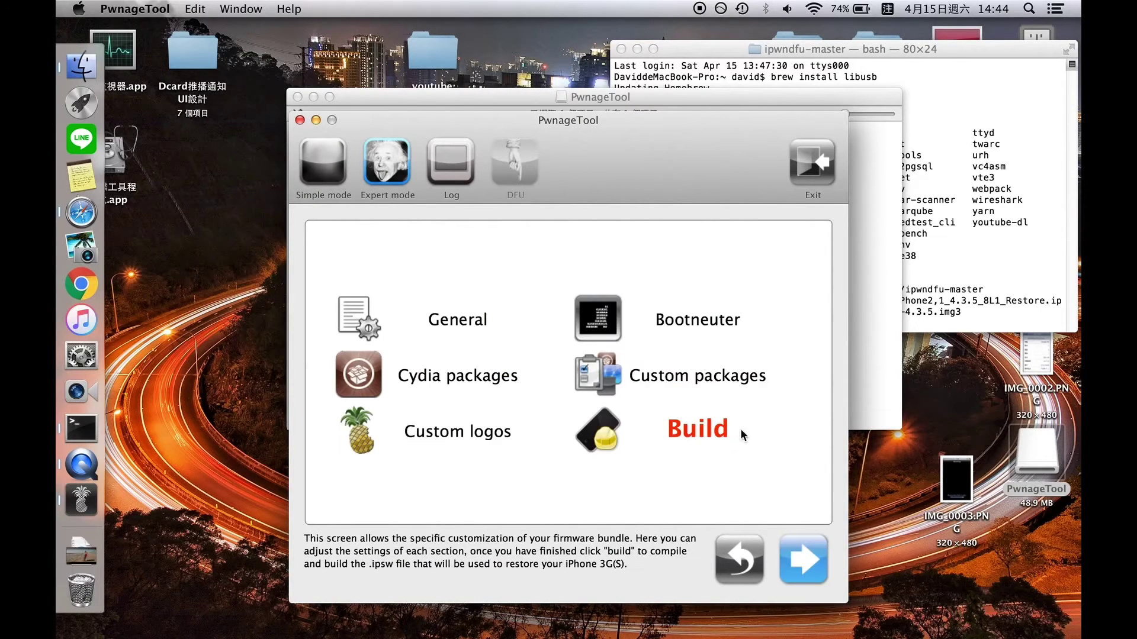
{"action": "left_click", "coordinate": [449, 320]}
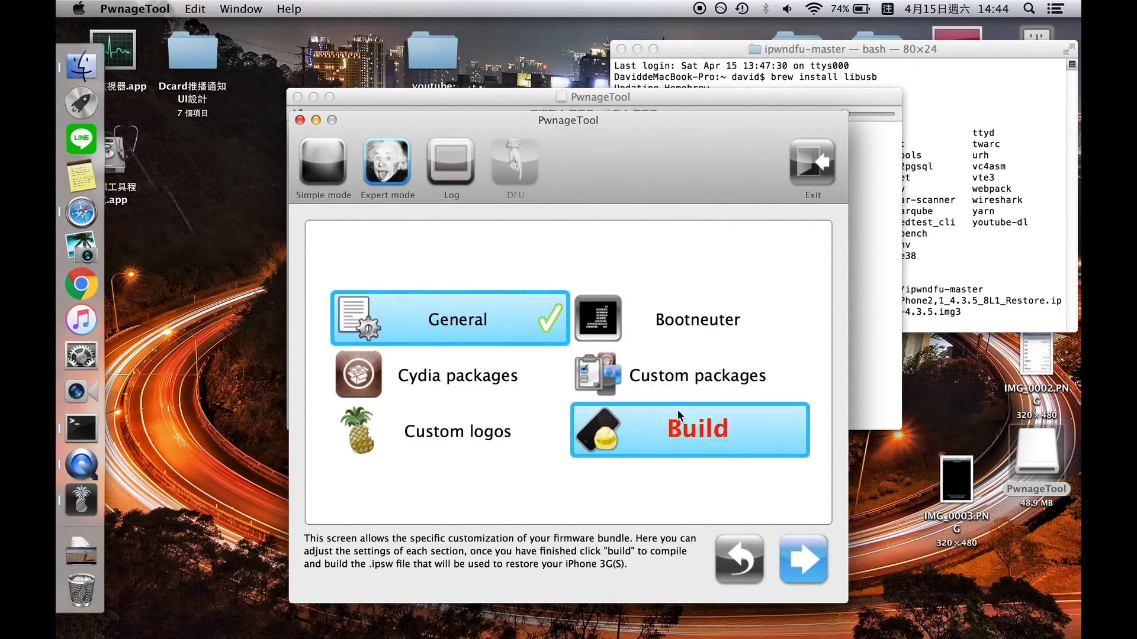
{"action": "left_click", "coordinate": [822, 574]}
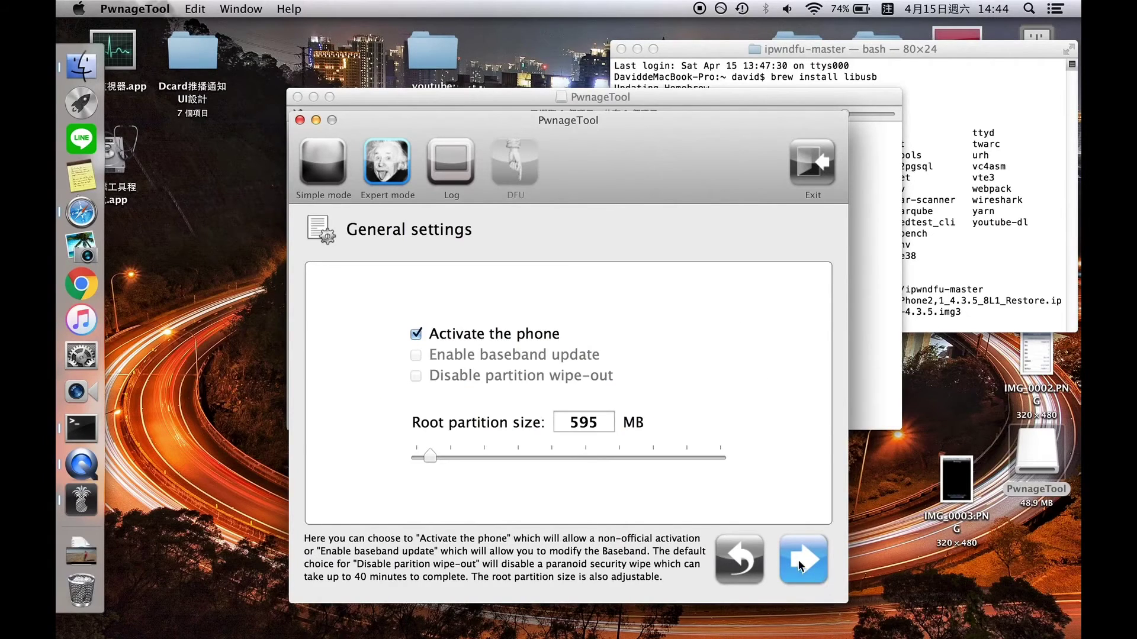
{"action": "left_click", "coordinate": [804, 570]}
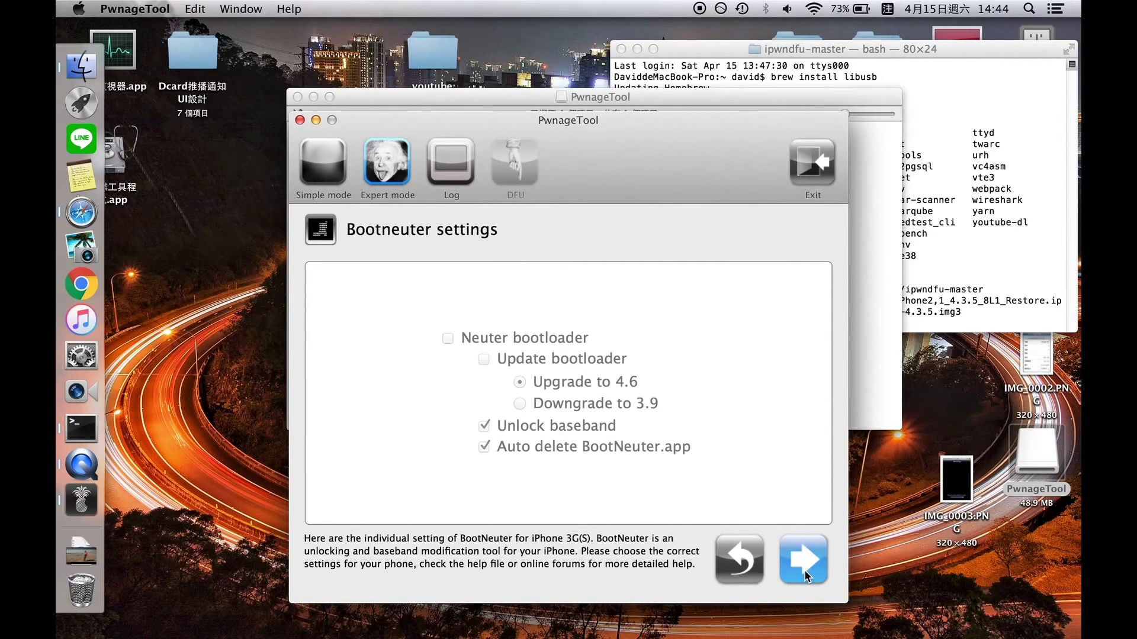
{"action": "left_click", "coordinate": [738, 565]}
Turn off "Activate the phone" in the General settings and continue to the Bootneuter settings
{"action": "left_click", "coordinate": [502, 329]}
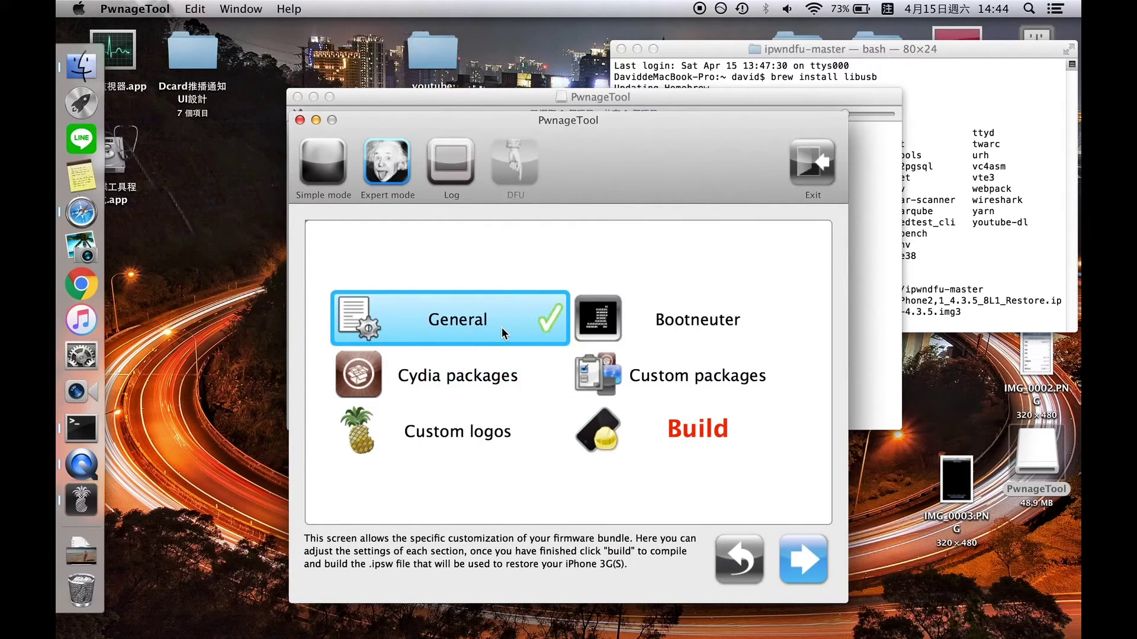
{"action": "left_click", "coordinate": [806, 559]}
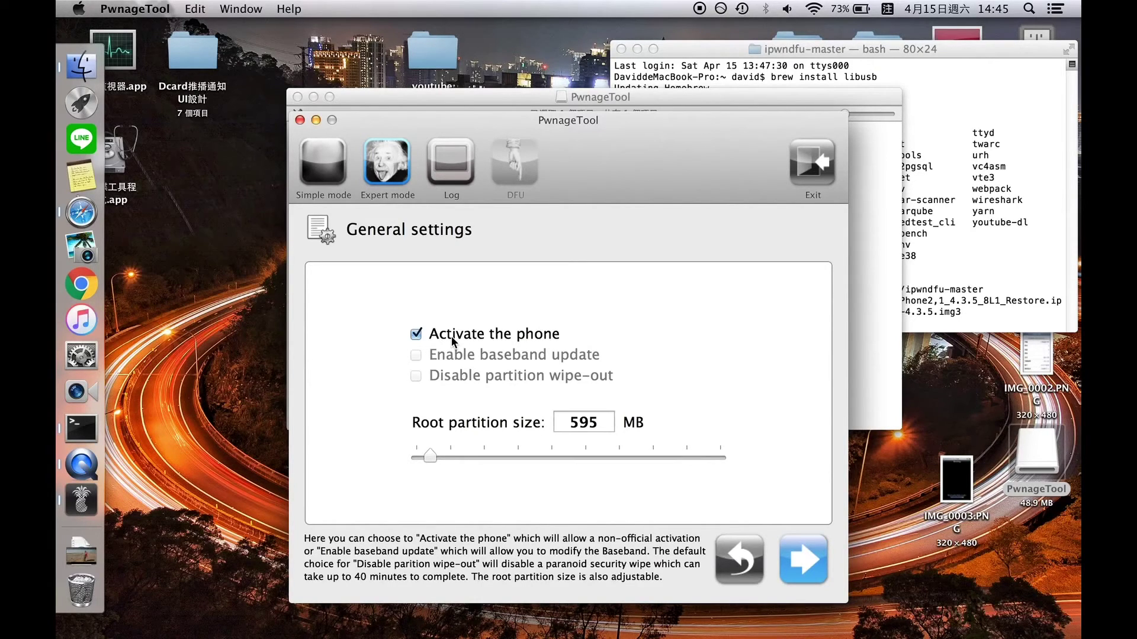
{"action": "left_click", "coordinate": [417, 335]}
{"action": "left_click", "coordinate": [801, 563]}
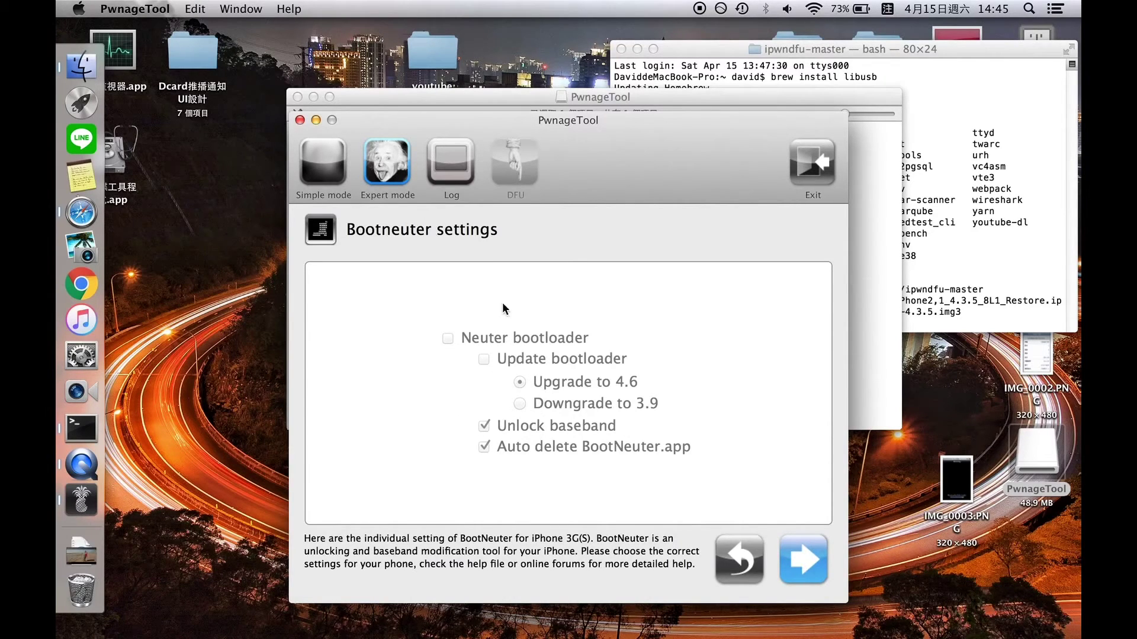
Refresh the downloadable package list in the Cydia settings and continue to the Custom packages settings without adding any packages
{"action": "left_click", "coordinate": [796, 559]}
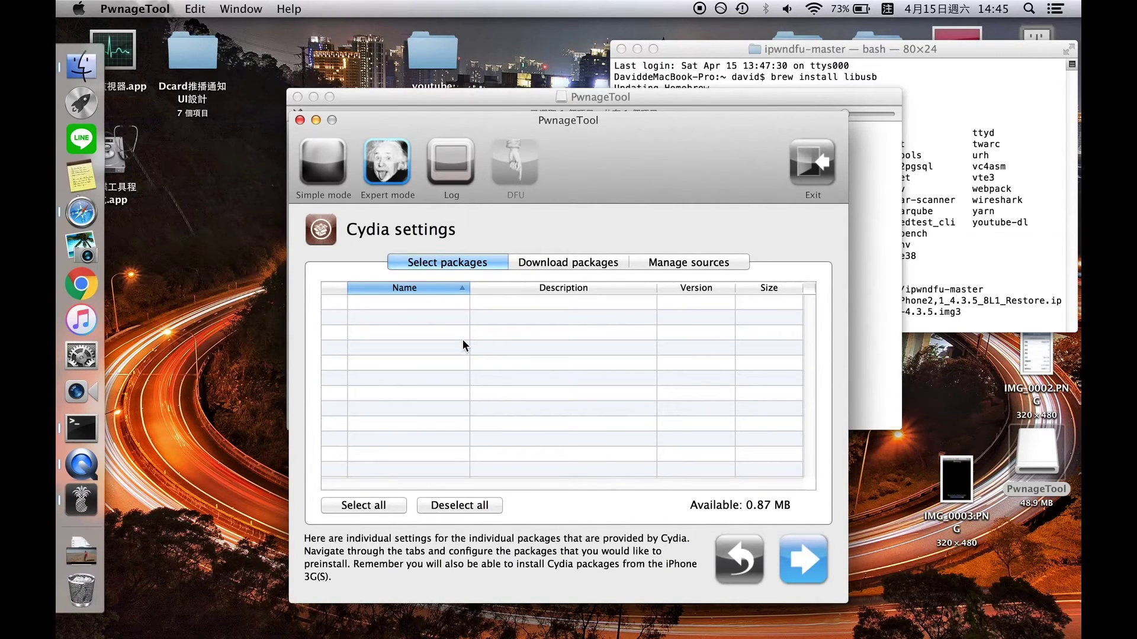
{"action": "left_click", "coordinate": [558, 267]}
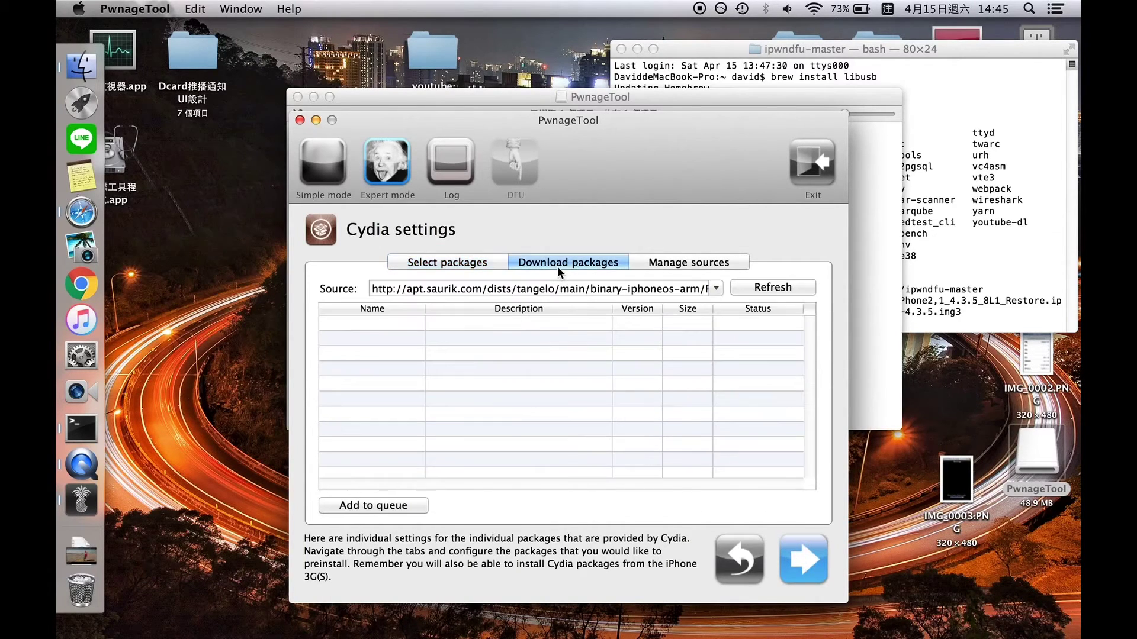
{"action": "left_click", "coordinate": [761, 289]}
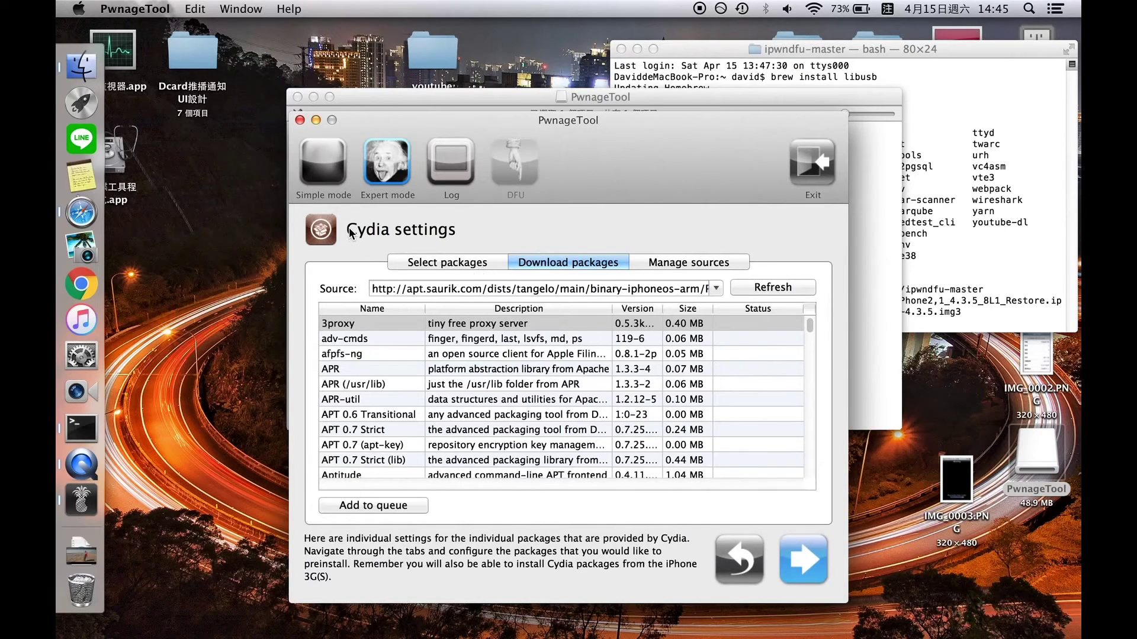
{"action": "left_click", "coordinate": [446, 263]}
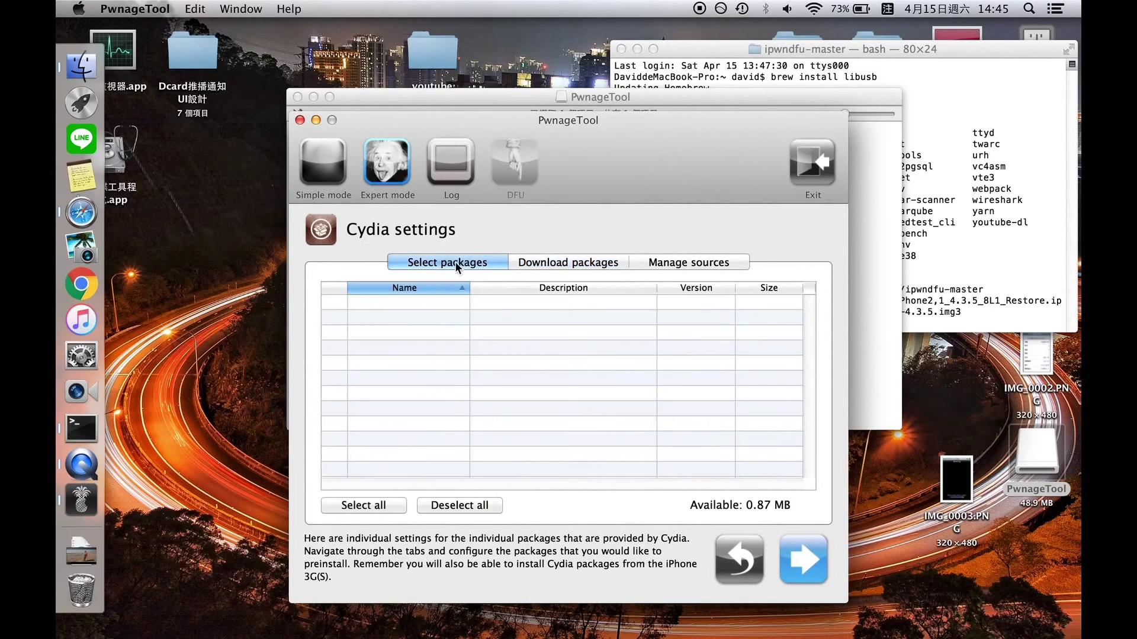
{"action": "left_click", "coordinate": [804, 561]}
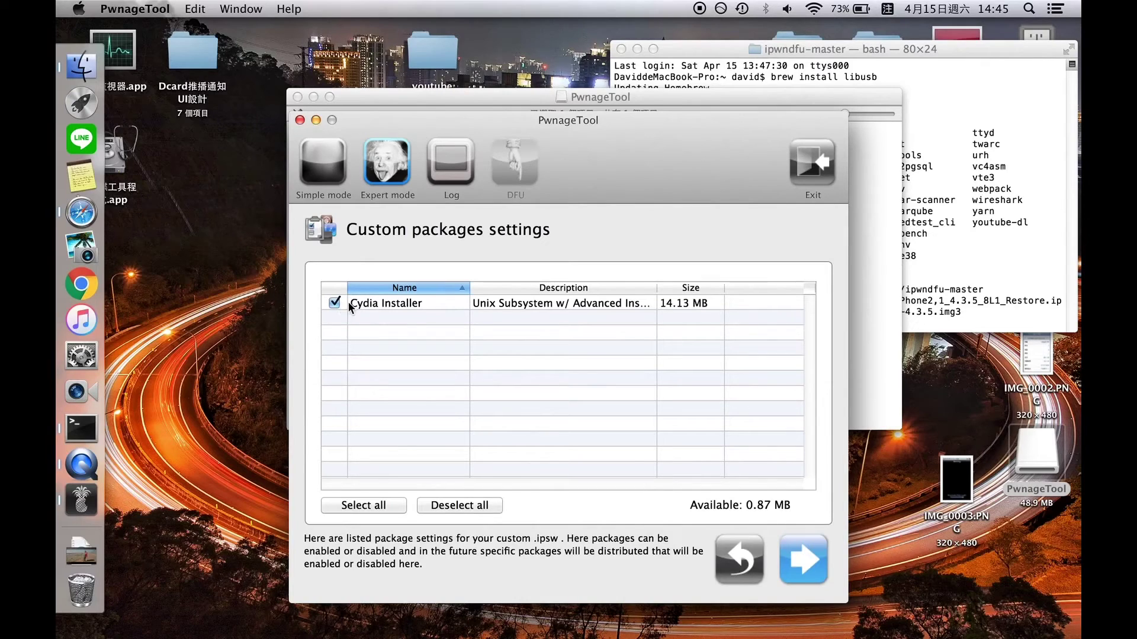
Keep Cydia Installer as a custom package and turn off both the boot logo and the recovery logo
{"action": "left_click", "coordinate": [803, 559]}
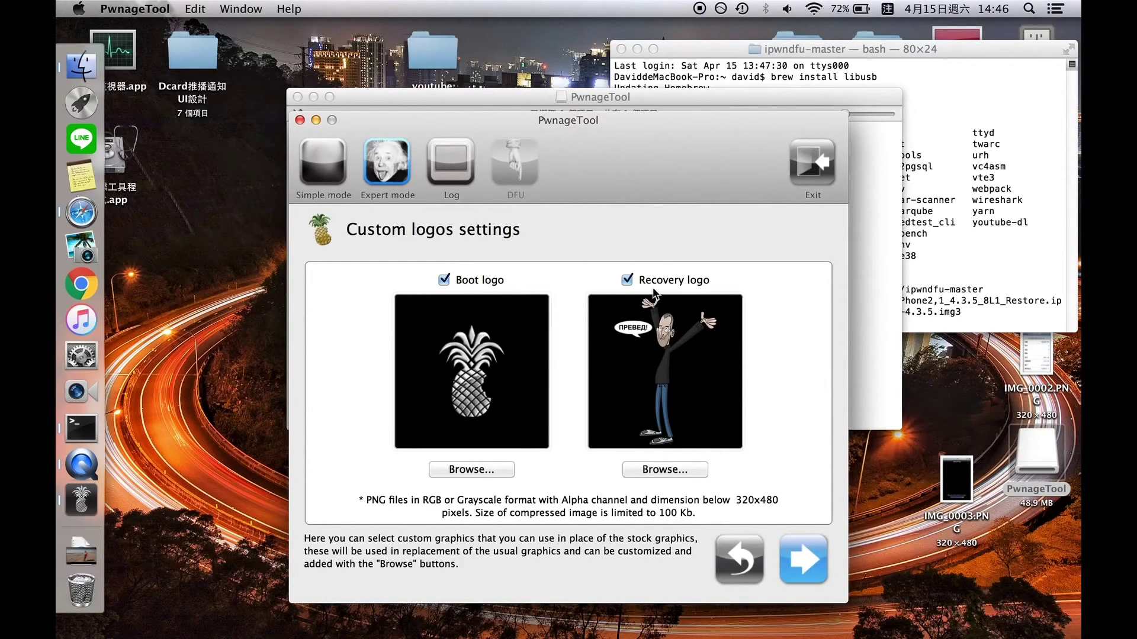
{"action": "left_click", "coordinate": [626, 280]}
{"action": "left_click", "coordinate": [446, 280]}
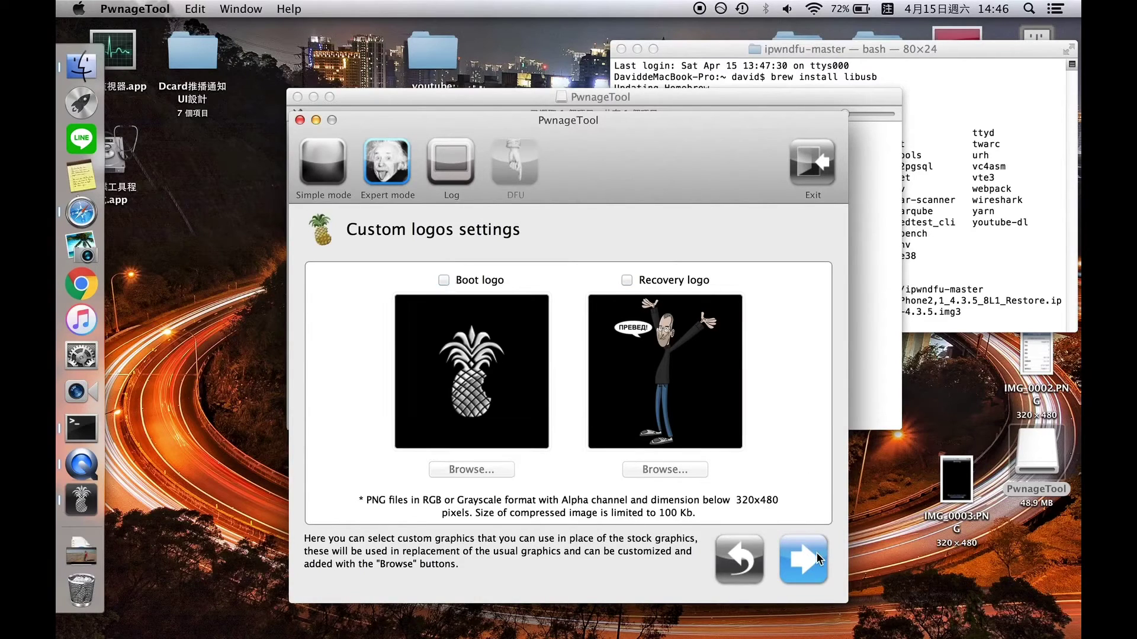
{"action": "left_click", "coordinate": [817, 555]}
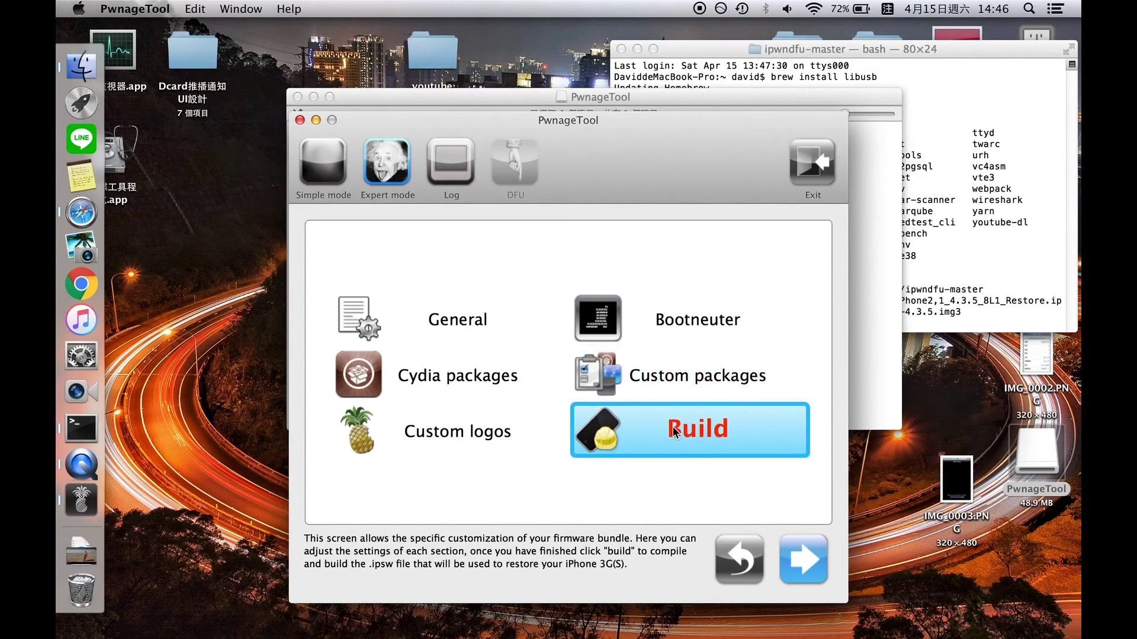
Build the custom firmware, saving the .ipsw to the desktop under its suggested name, and authorize it with the account password
{"action": "left_click", "coordinate": [720, 431]}
{"action": "left_click", "coordinate": [803, 562]}
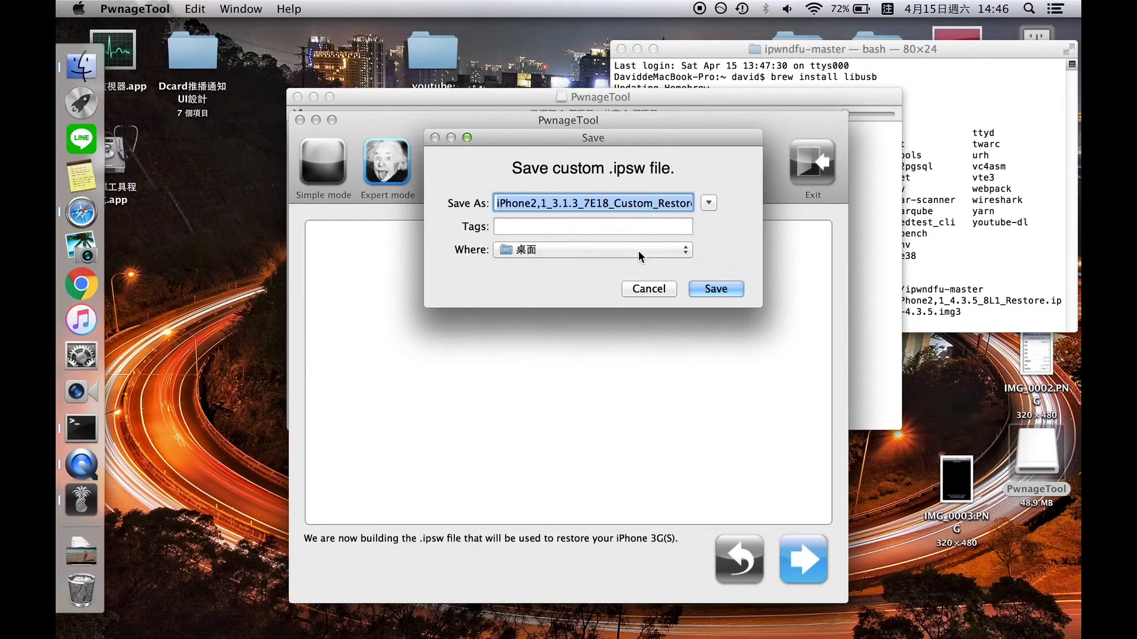
{"action": "left_click", "coordinate": [698, 289]}
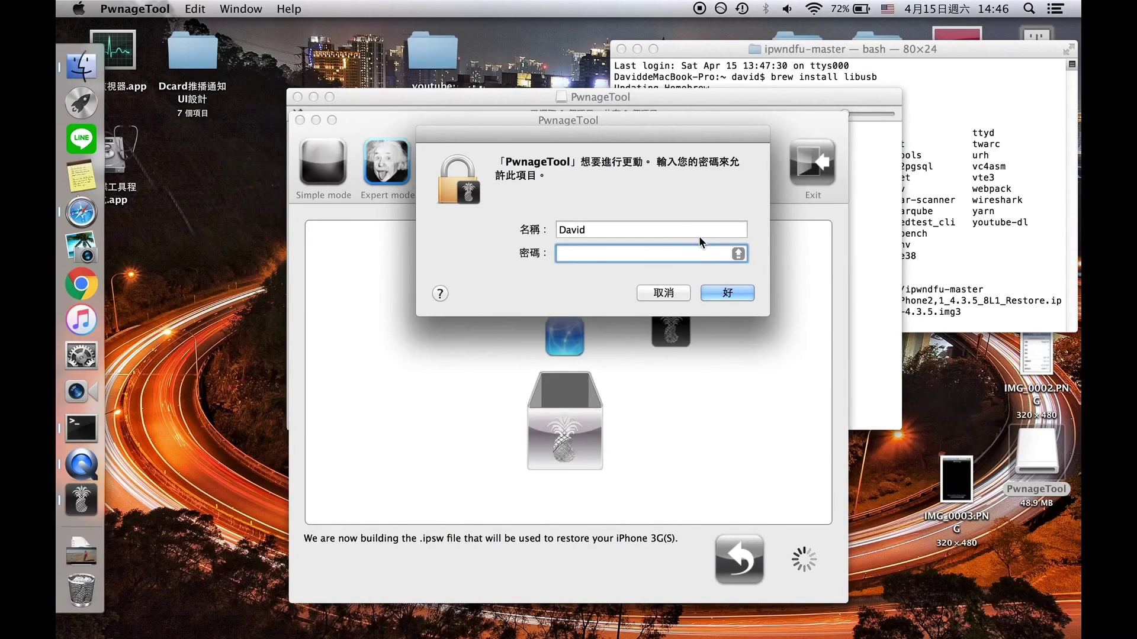
{"action": "type", "text": "•••••••••"}
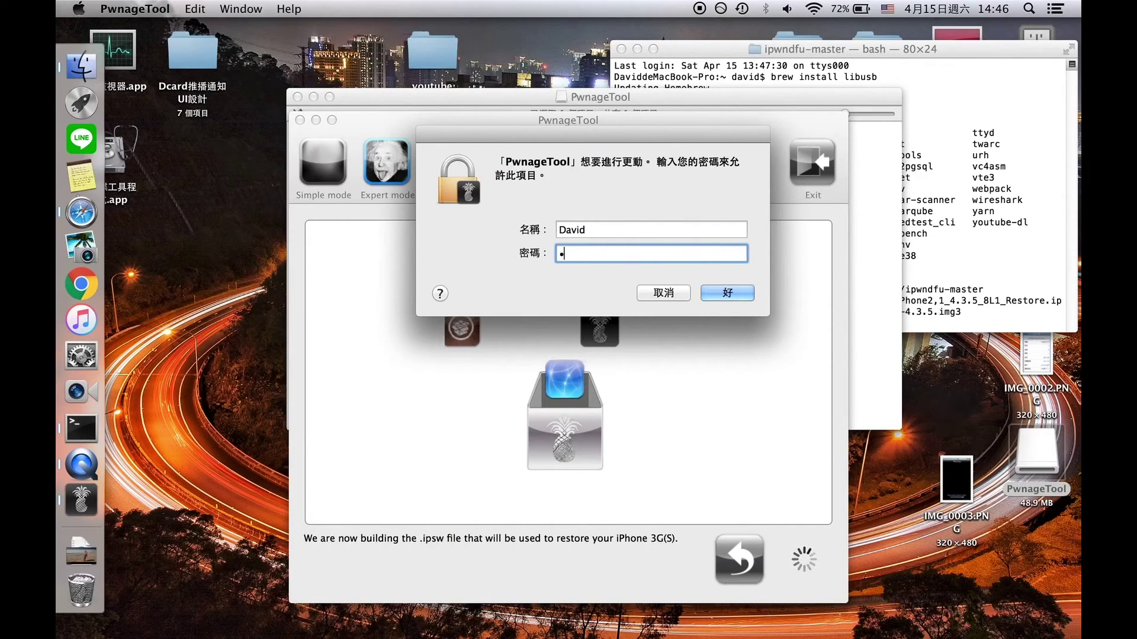
{"action": "key", "text": "Return"}
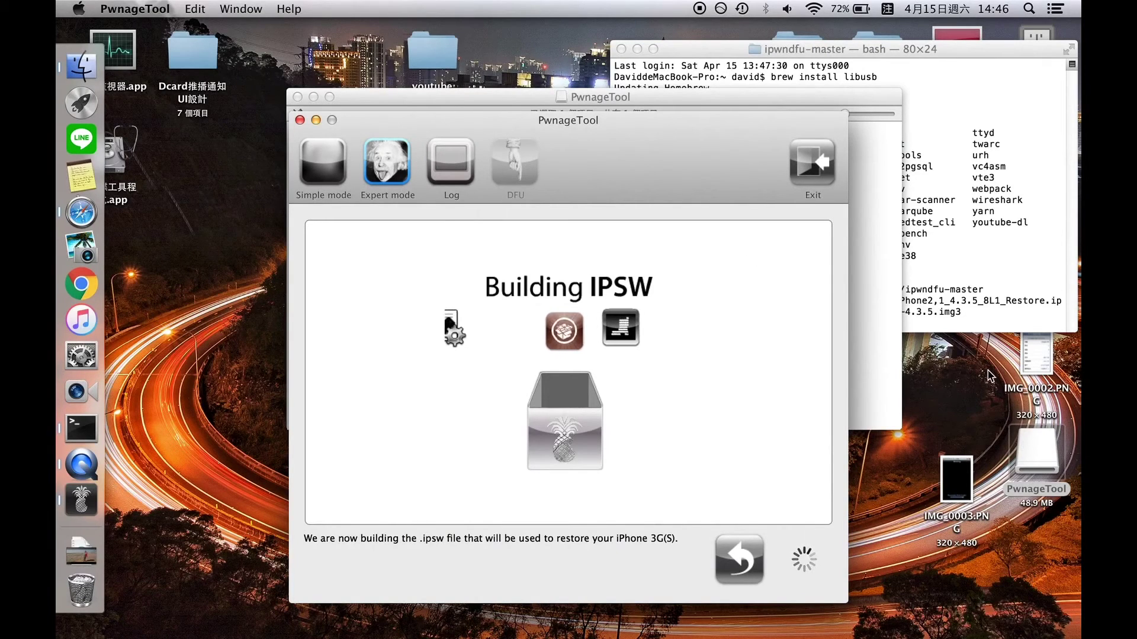
Close the Terminal window and switch to the Safari guide to read the restore steps and the supplementary alloc8 boot-delay notes
{"action": "left_click", "coordinate": [622, 49]}
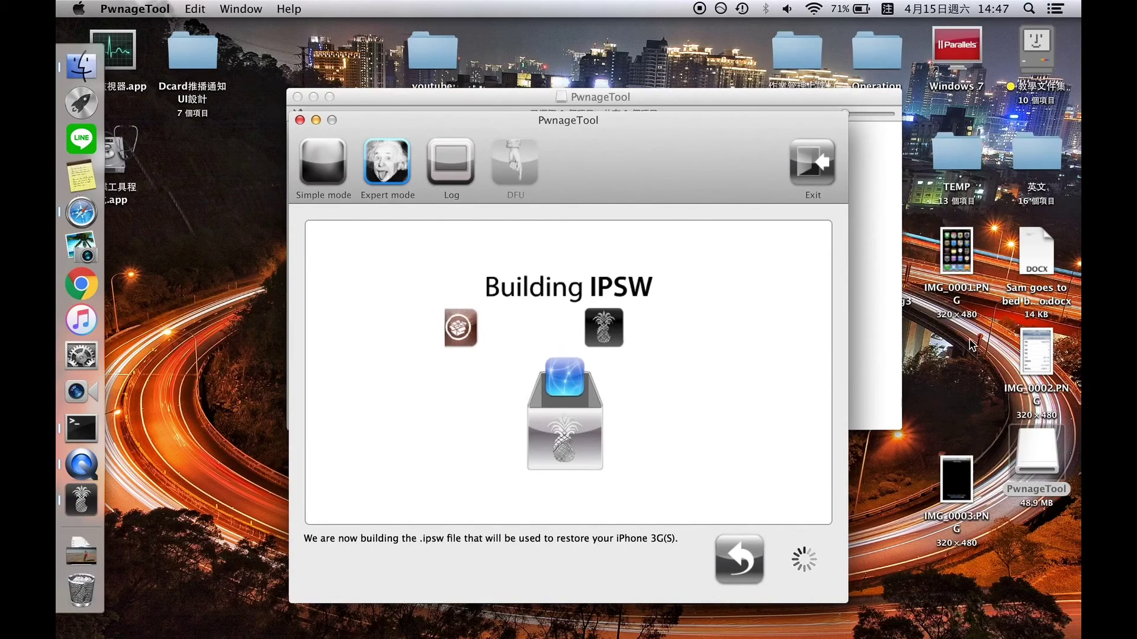
{"action": "left_click", "coordinate": [60, 209]}
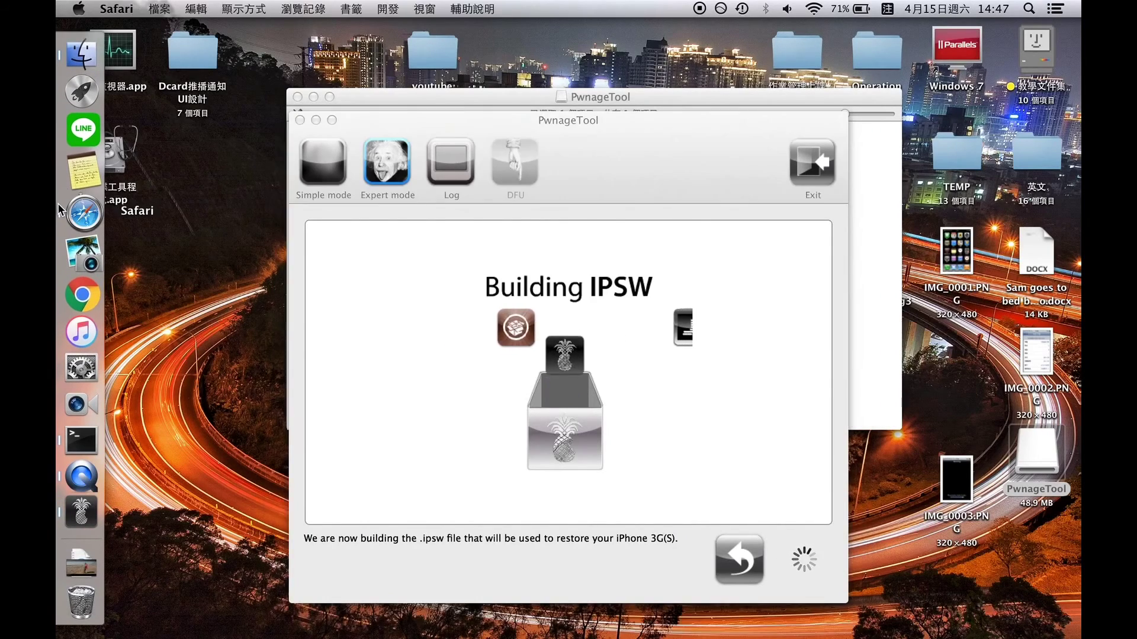
{"action": "scroll", "coordinate": [377, 406], "scroll_direction": "down", "scroll_amount": 5}
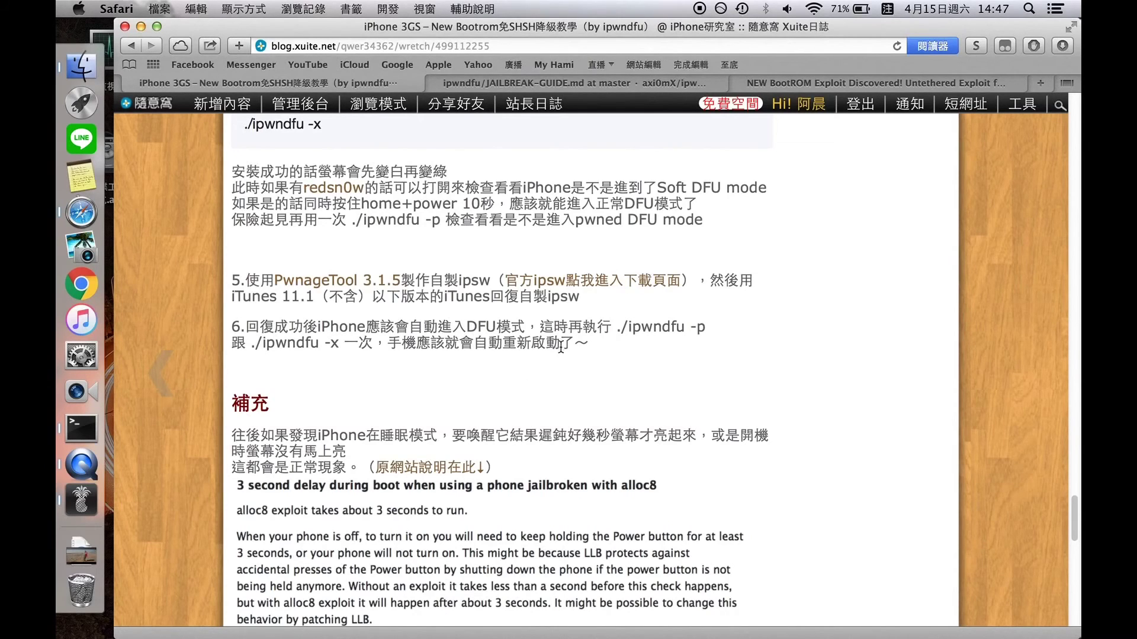
{"action": "scroll", "coordinate": [562, 343], "scroll_direction": "down", "scroll_amount": 5}
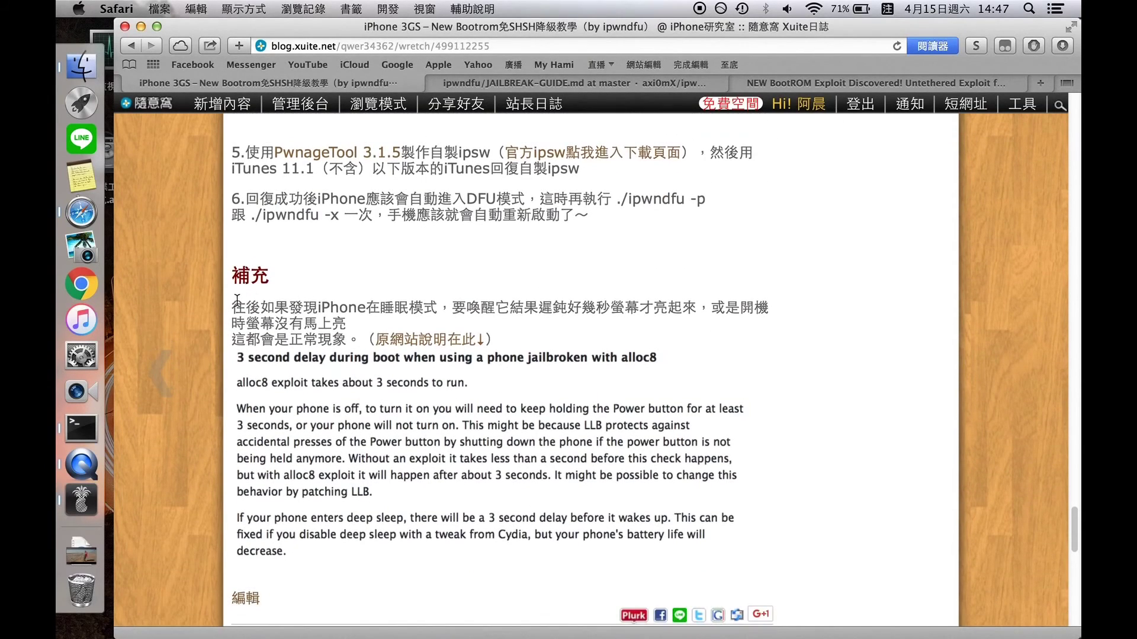